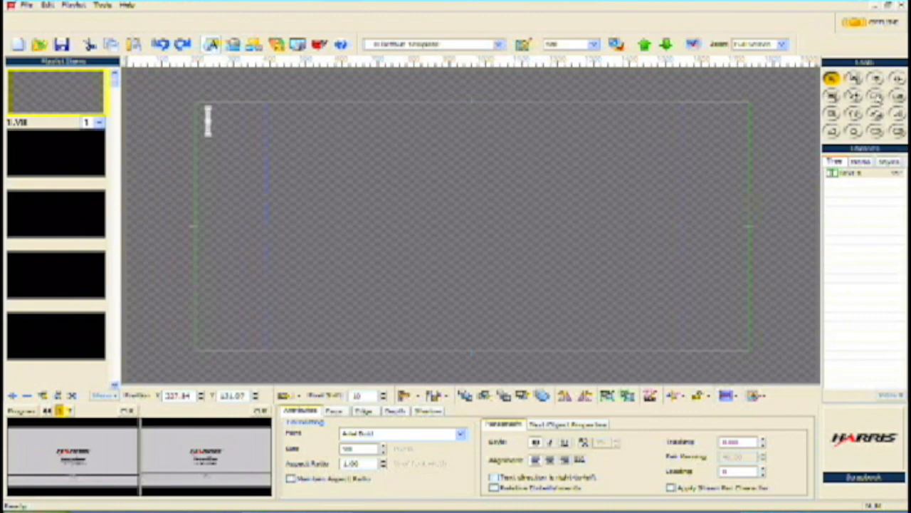
# Step: Examine the drawing tools, the Tree and Media libraries, and the page thumbnails and channel setting in the playlist
pyautogui.click(831, 78)
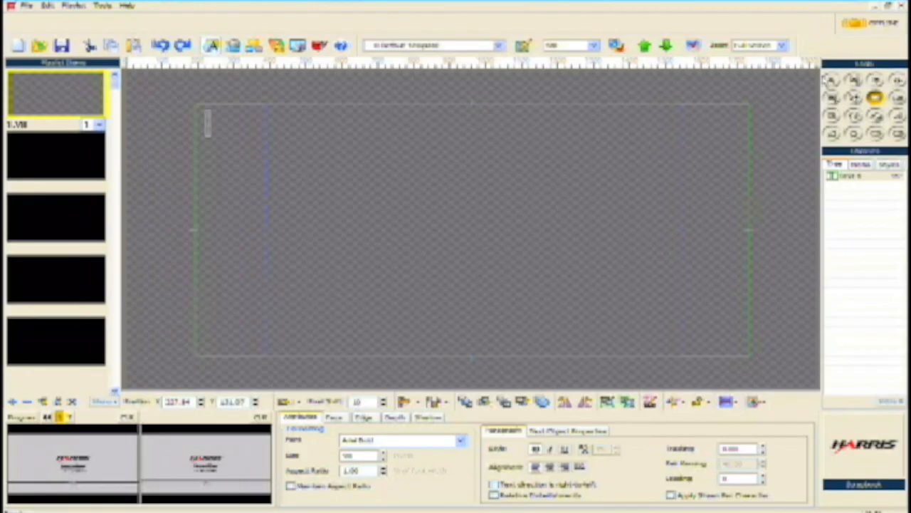
pyautogui.click(832, 80)
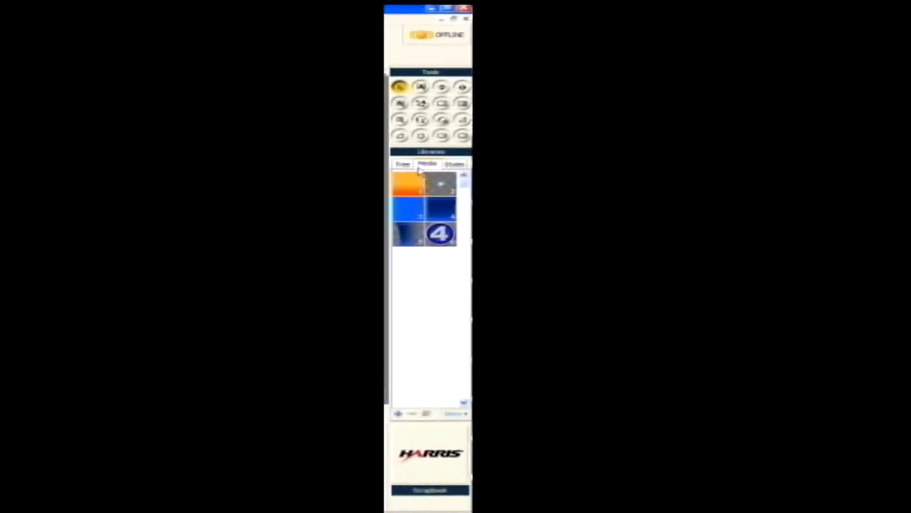
pyautogui.click(409, 168)
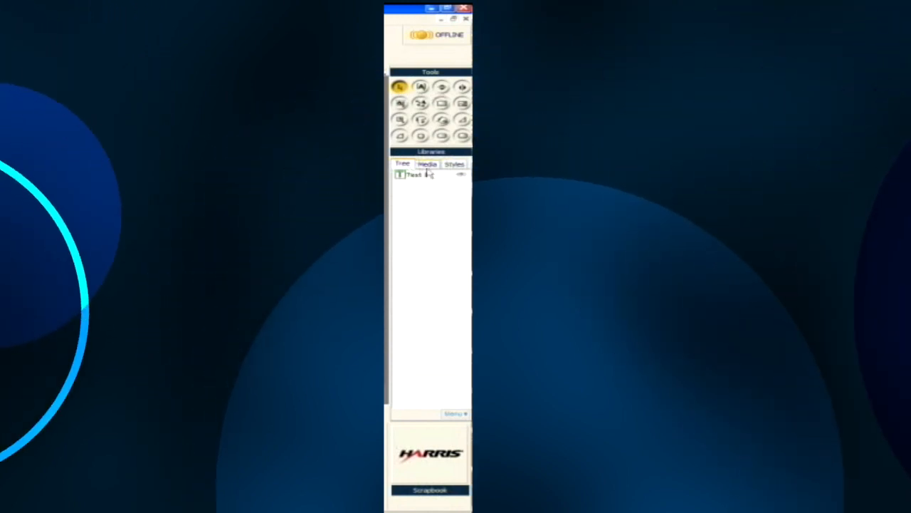
pyautogui.click(428, 164)
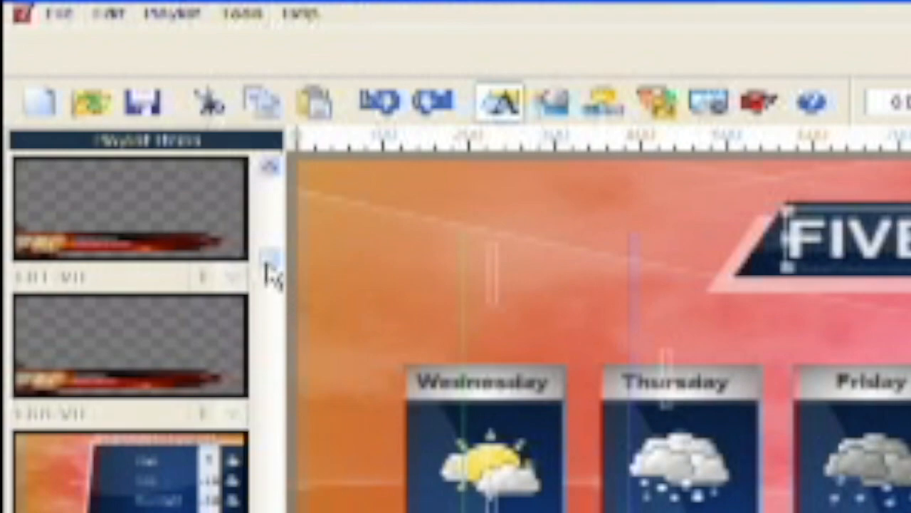
pyautogui.moveTo(272, 270); pyautogui.dragTo(273, 319)
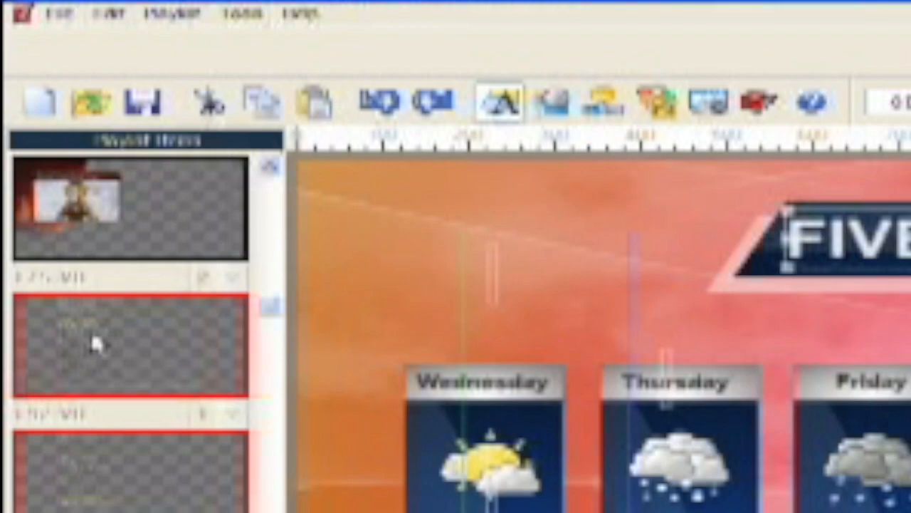
pyautogui.click(92, 331)
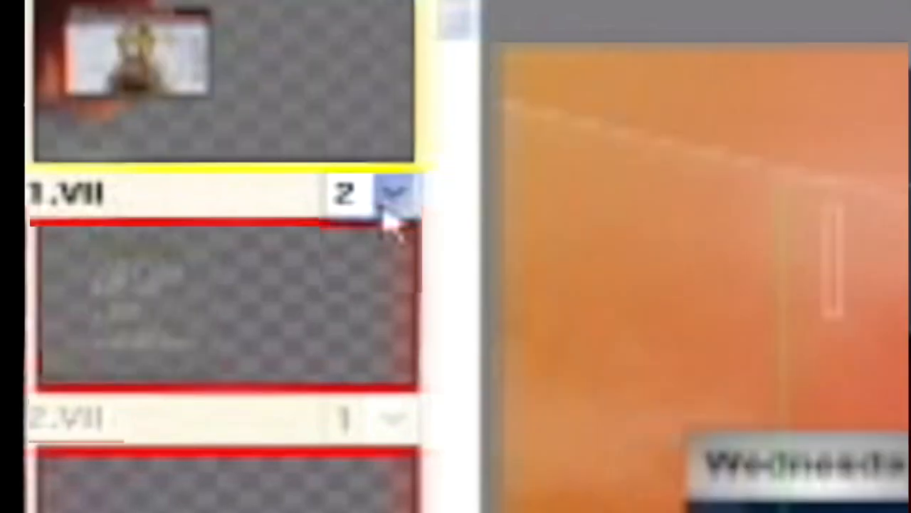
pyautogui.click(384, 208)
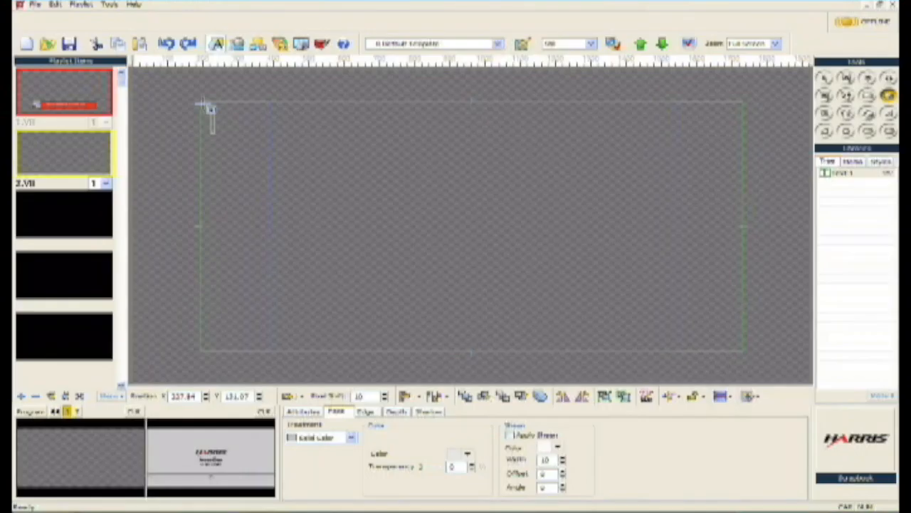
# Step: Draw a graphic logo object over the safe area on the second page, delete it, and redraw it covering the full frame
pyautogui.moveTo(203, 102); pyautogui.dragTo(742, 353)
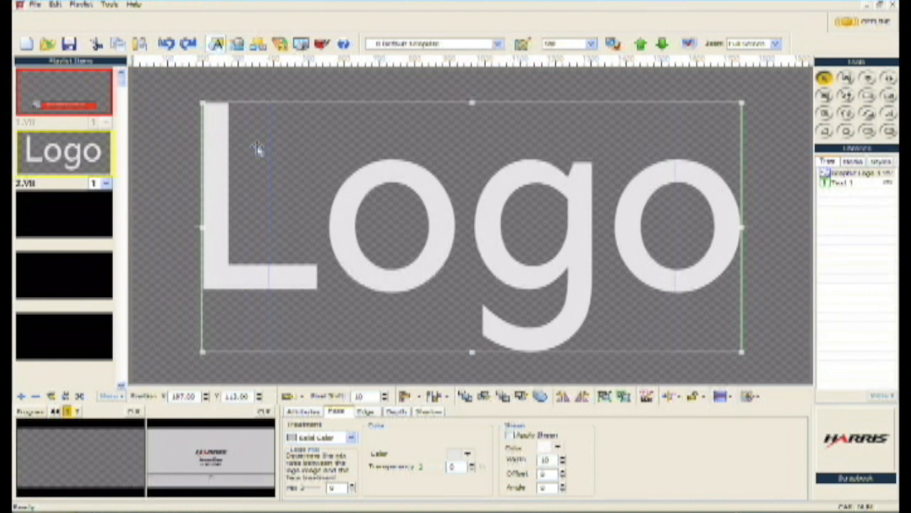
pyautogui.press('Delete')
pyautogui.click(886, 97)
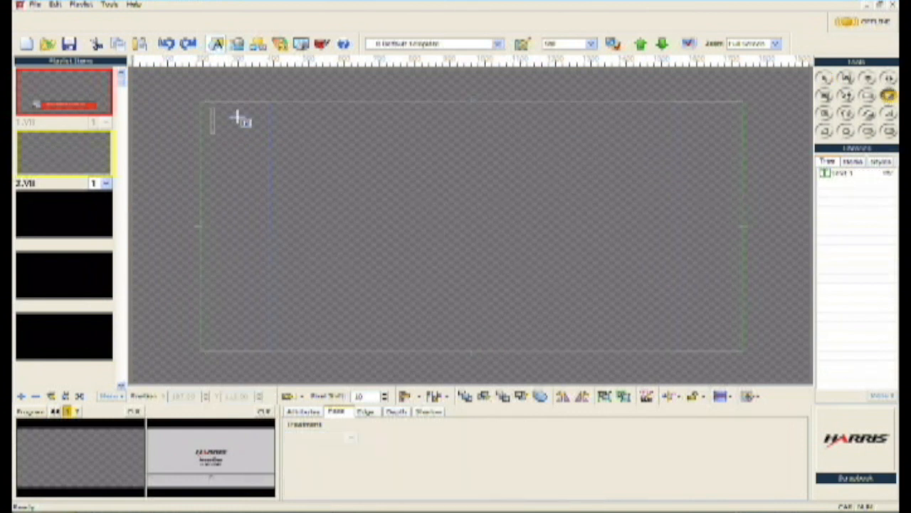
pyautogui.moveTo(133, 70); pyautogui.dragTo(783, 366)
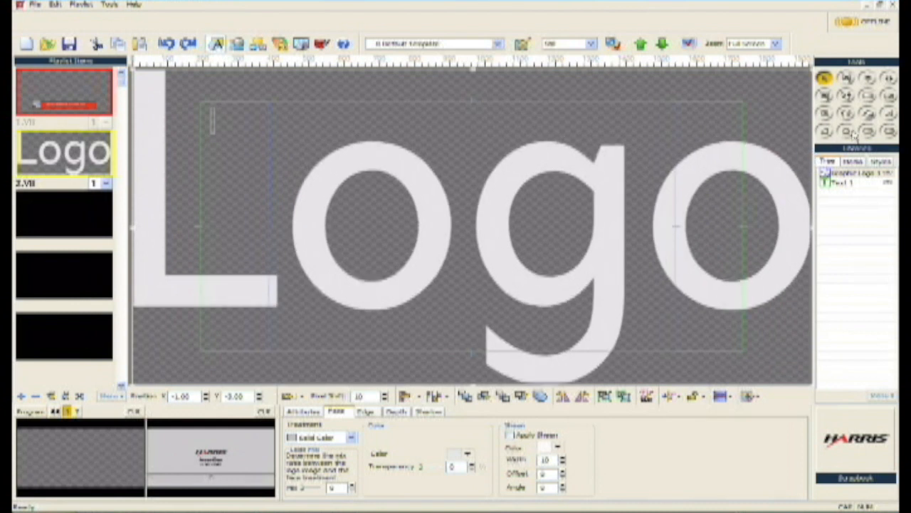
# Step: Fill the full-frame logo with the coastal cliffs image from the media library and open the third playlist page
pyautogui.click(851, 161)
pyautogui.doubleClick(871, 214)
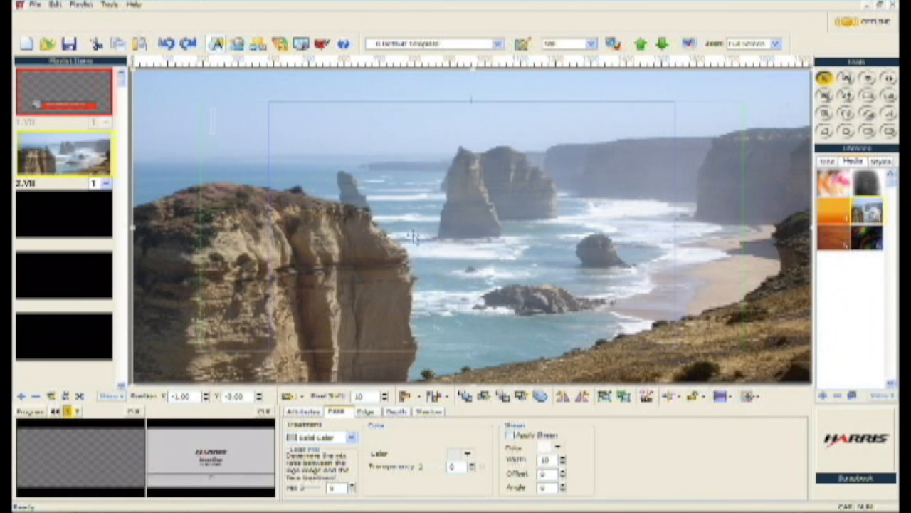
pyautogui.click(90, 215)
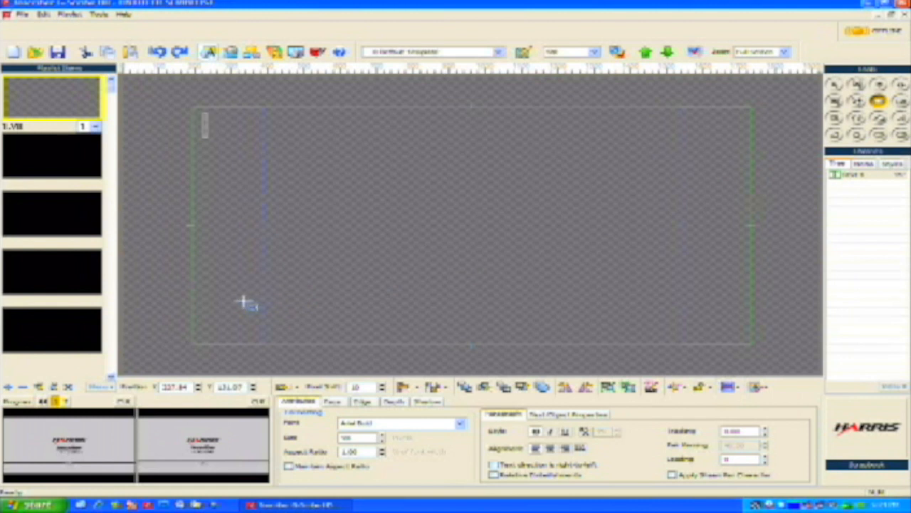
# Step: Draw a wide lower-third rectangle on the first page and a small graphic logo box over the rectangle's left end
pyautogui.moveTo(242, 296); pyautogui.dragTo(484, 311)
pyautogui.moveTo(687, 317); pyautogui.dragTo(705, 338)
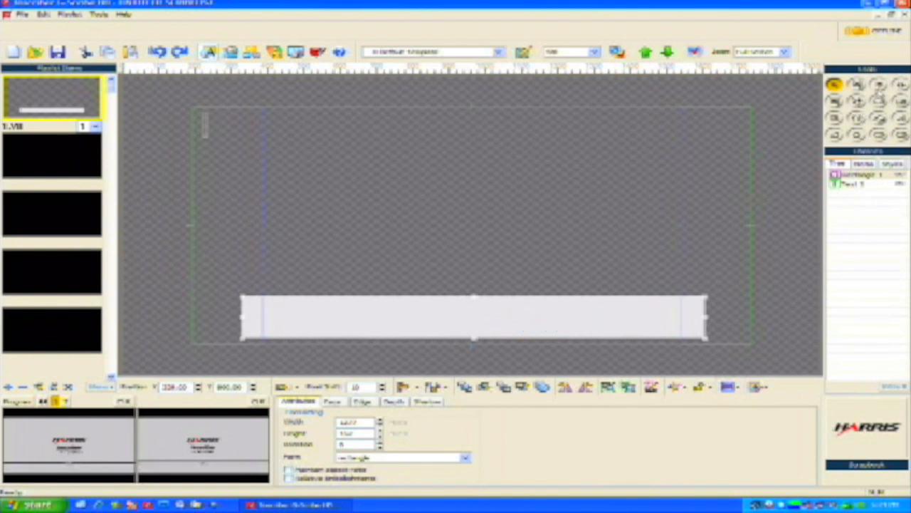
pyautogui.click(856, 84)
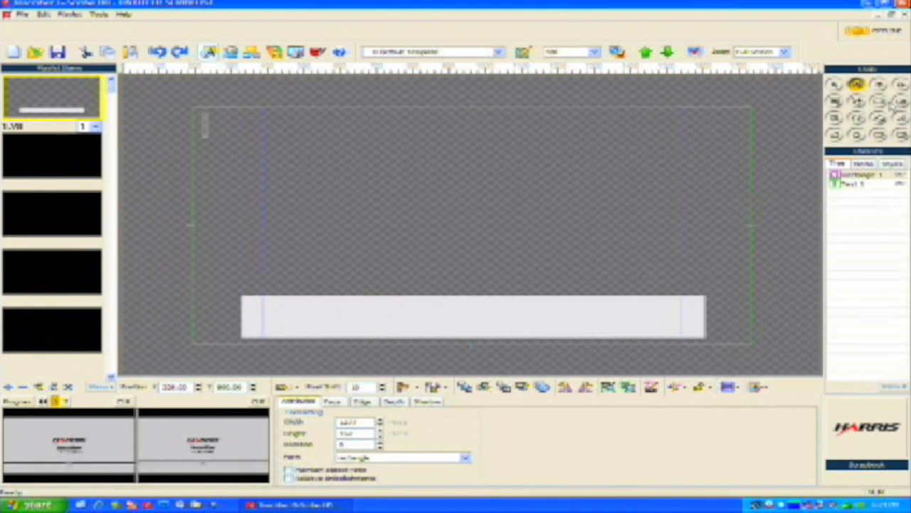
pyautogui.click(900, 101)
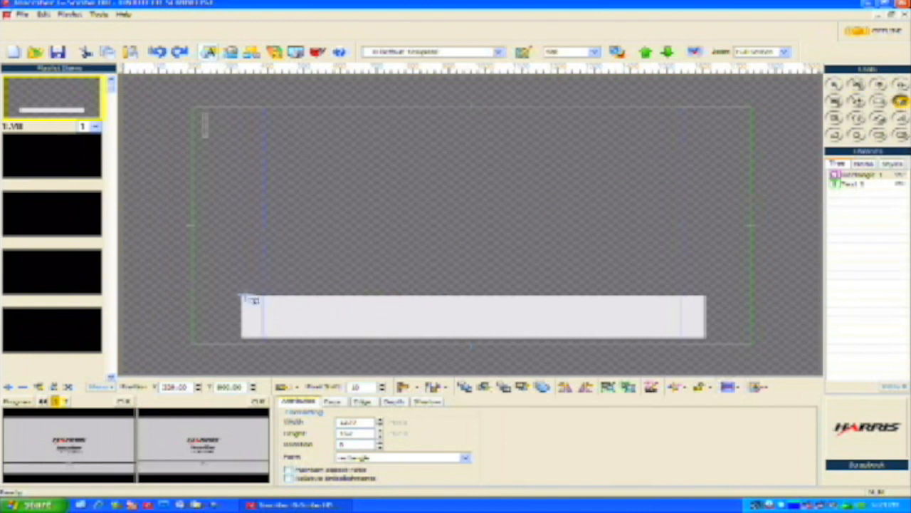
pyautogui.moveTo(242, 296)
pyautogui.mouseDown()
pyautogui.moveTo(283, 306)
pyautogui.moveTo(299, 338)
pyautogui.mouseUp()
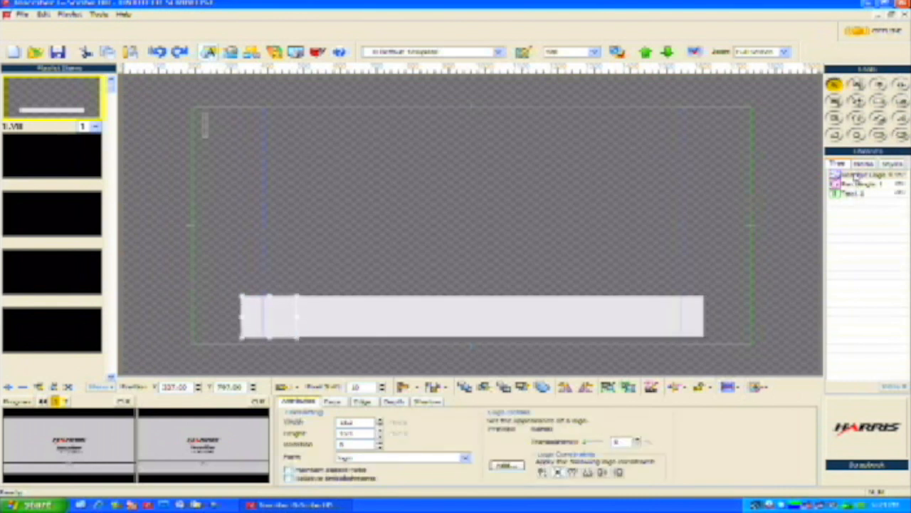
# Step: Try the dark abstract and orange media images in the small logo box and settle on the coastal cliffs image
pyautogui.click(863, 163)
pyautogui.click(876, 238)
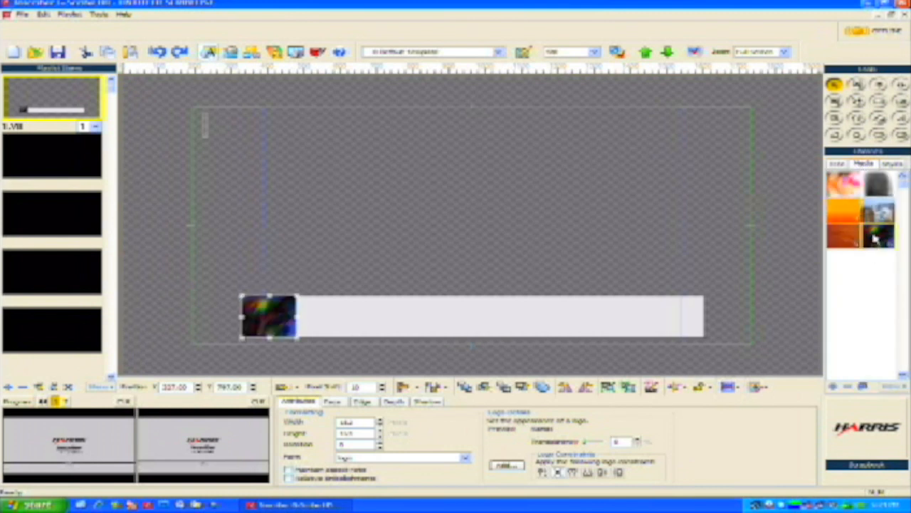
pyautogui.moveTo(846, 212); pyautogui.dragTo(276, 319)
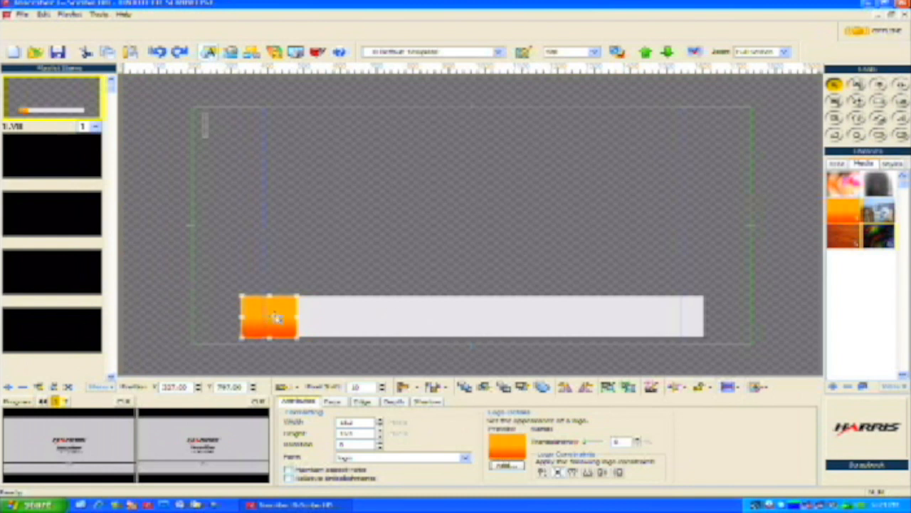
pyautogui.moveTo(881, 213); pyautogui.dragTo(267, 314)
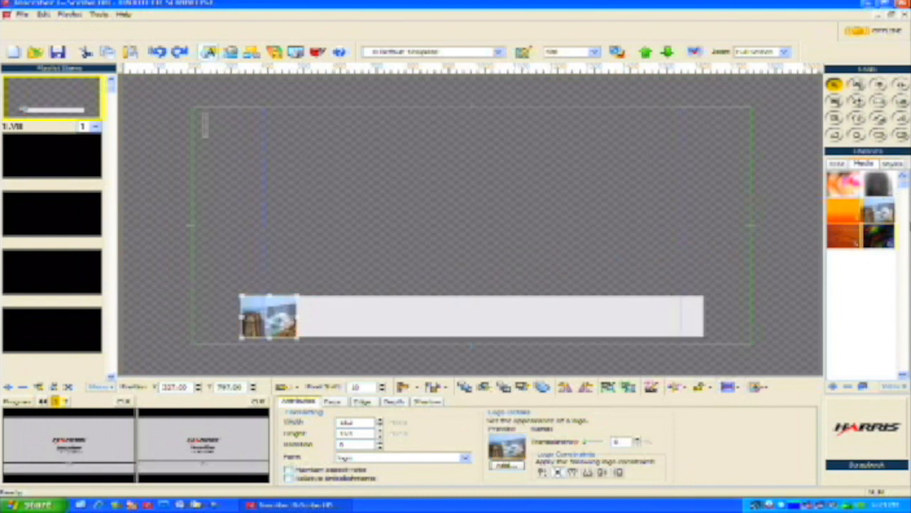
pyautogui.click(892, 163)
pyautogui.click(839, 164)
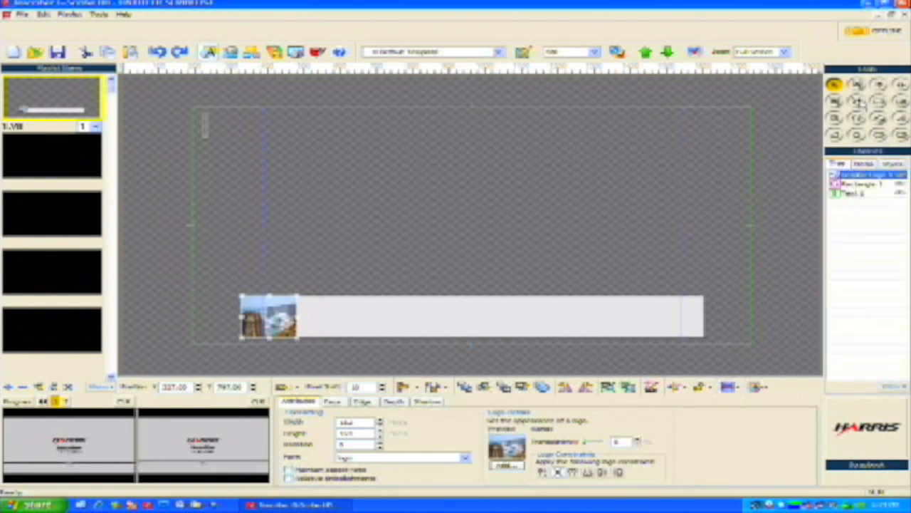
# Step: Add the text "TESTING" on the lower-third bar to the right of the logo box
pyautogui.click(857, 84)
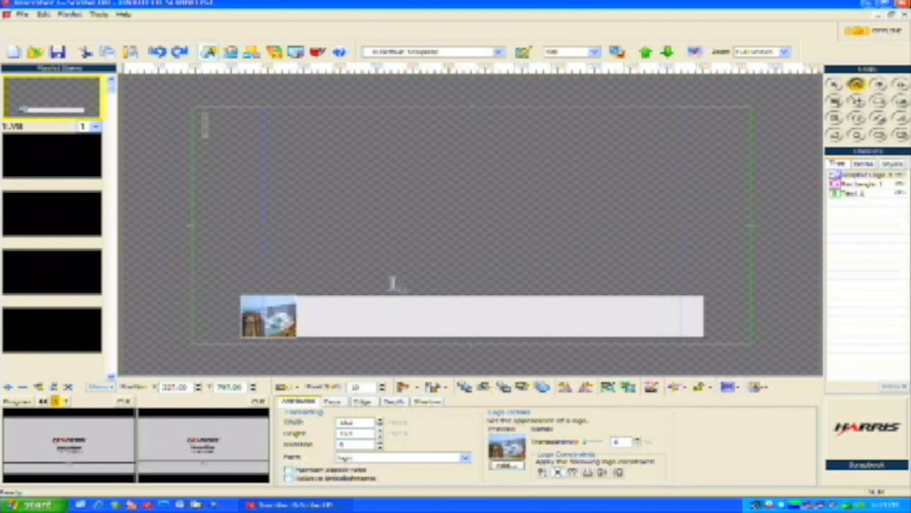
pyautogui.click(349, 322)
pyautogui.write('TESTING')
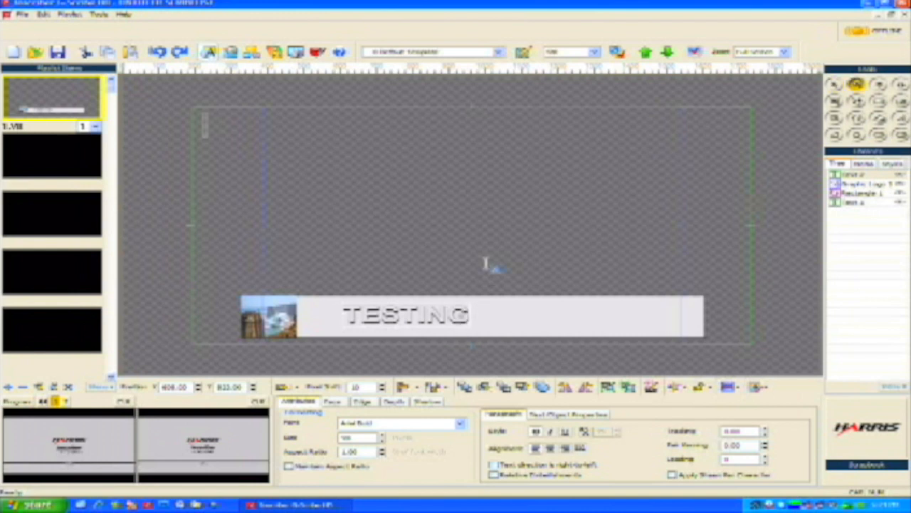
# Step: Replace the text on the lower-third bar with "INSCRIBER HOW TO"
pyautogui.press('BackSpace')
pyautogui.press('BackSpace')
pyautogui.press('BackSpace')
pyautogui.press('BackSpace')
pyautogui.press('BackSpace')
pyautogui.press('BackSpace')
pyautogui.press('BackSpace')
pyautogui.write('INSCRIBER HOW TO')
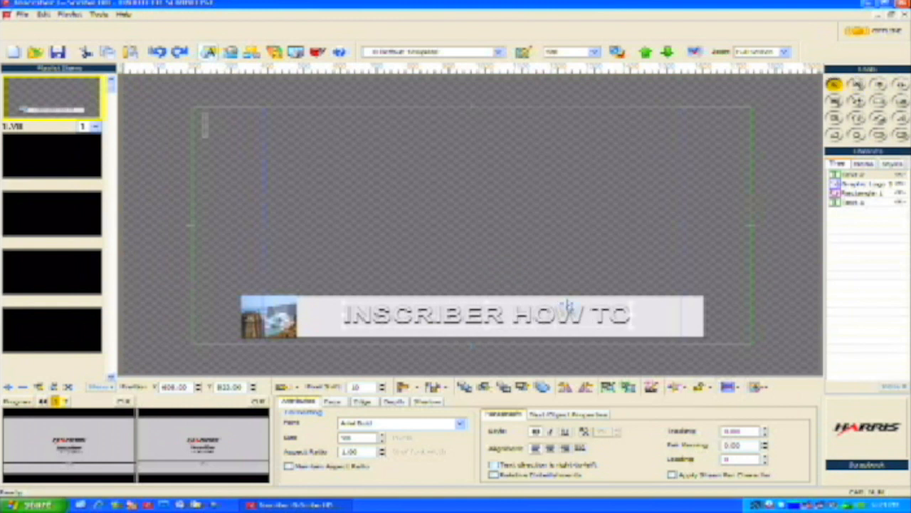
# Step: Replace the space between HOW and TO with a hyphen so the title reads "INSCRIBER HOW-TO"
pyautogui.click(596, 316)
pyautogui.press('BackSpace')
pyautogui.write('-')
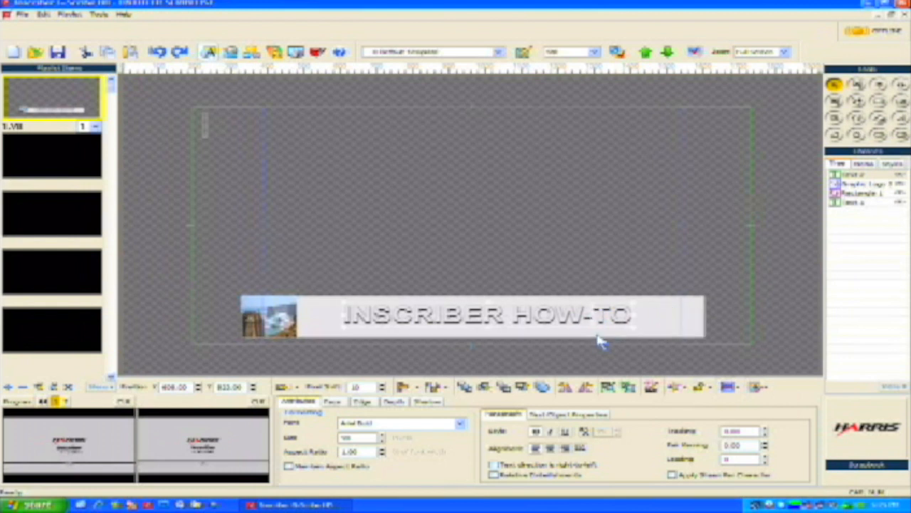
# Step: Set the face color of the lower-third rectangle to a solid red
pyautogui.click(695, 324)
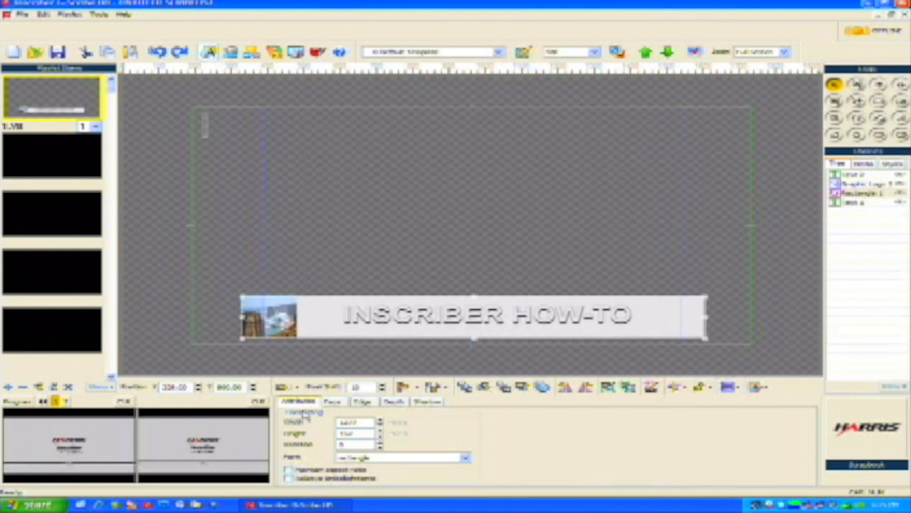
pyautogui.click(335, 401)
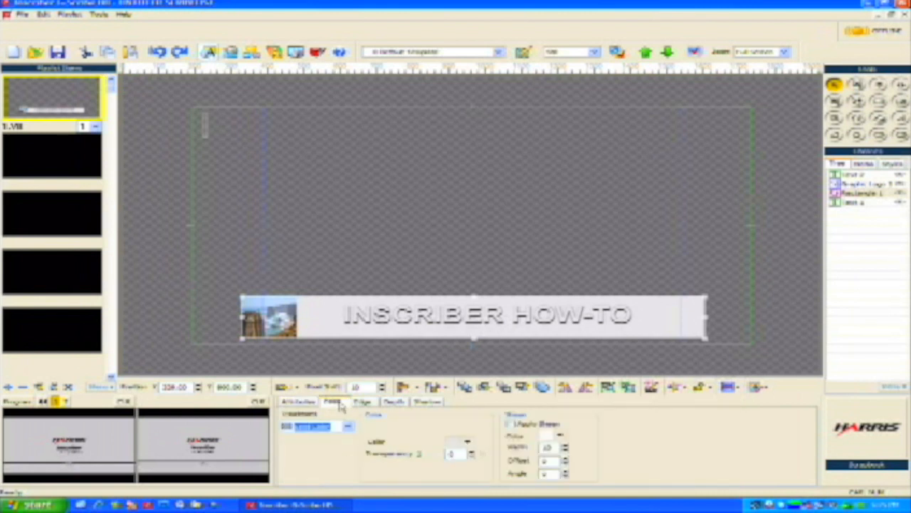
pyautogui.click(467, 441)
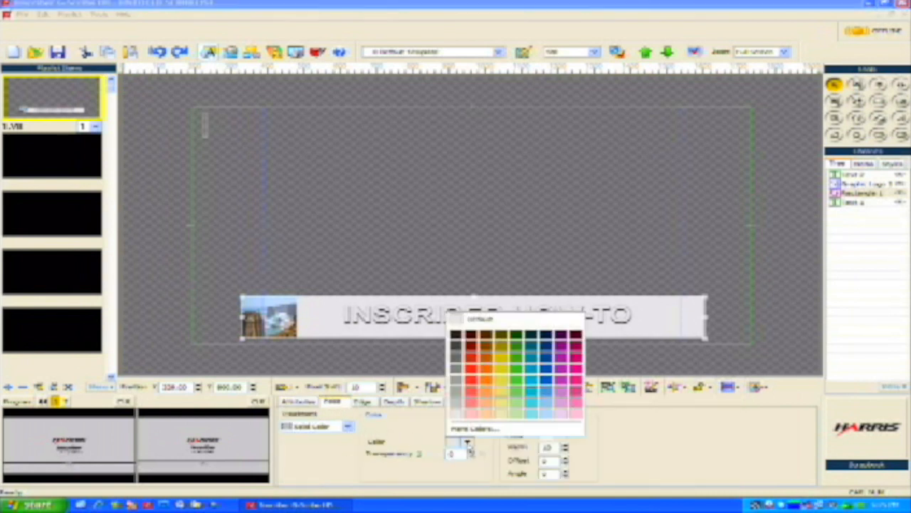
pyautogui.click(470, 380)
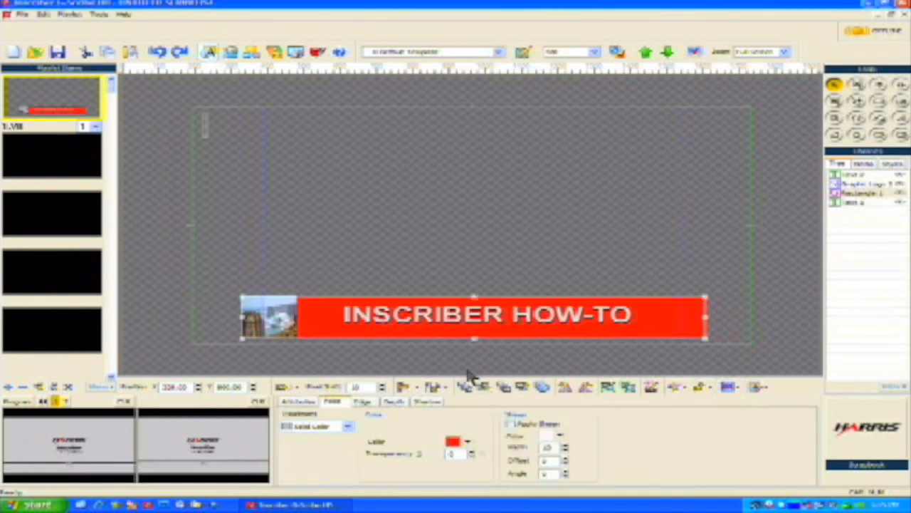
pyautogui.click(568, 322)
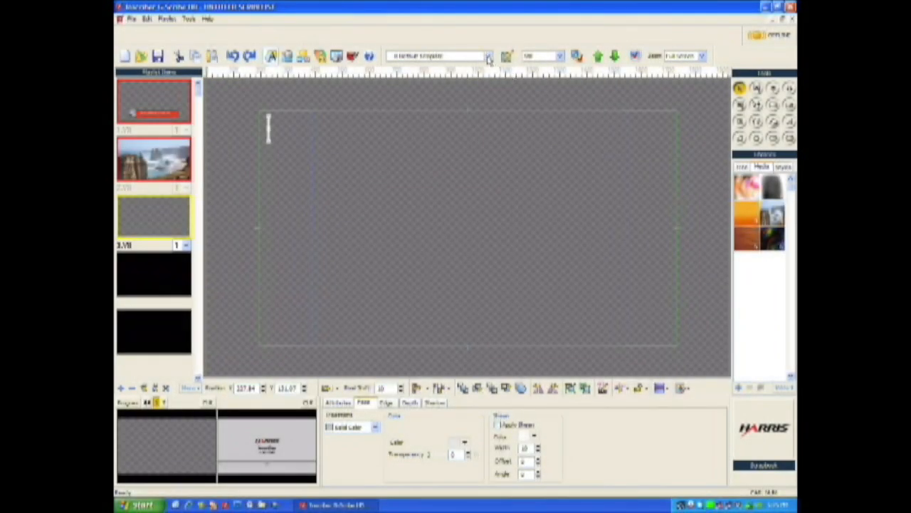
# Step: Apply the template 106 HD - Blue OTS Right to the third page and accept the layout change
pyautogui.click(489, 57)
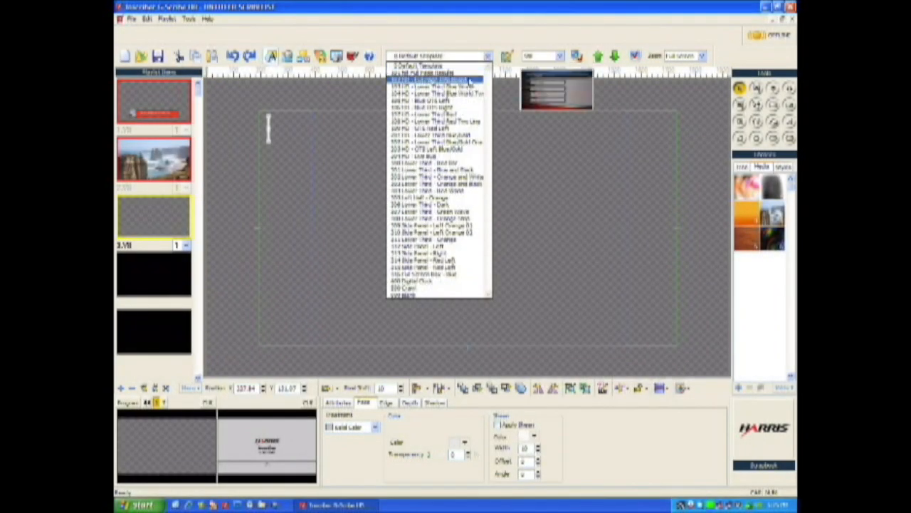
pyautogui.click(448, 108)
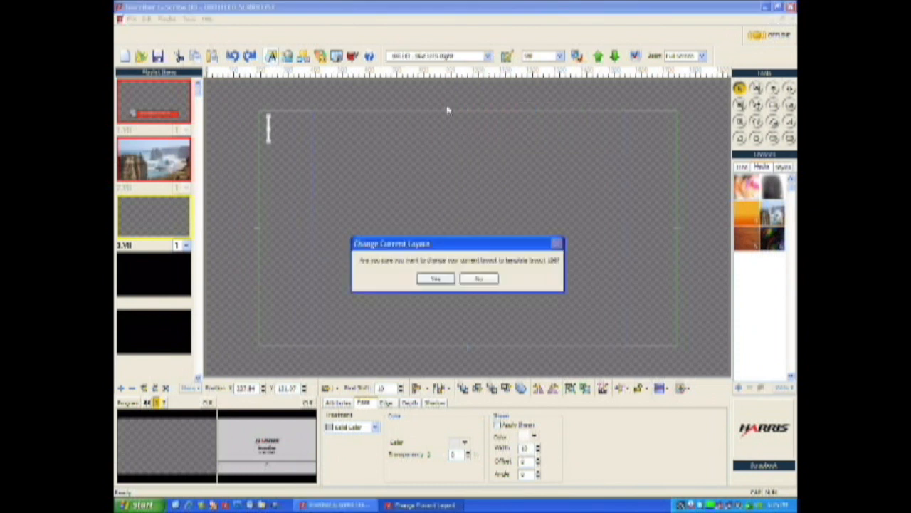
pyautogui.click(436, 278)
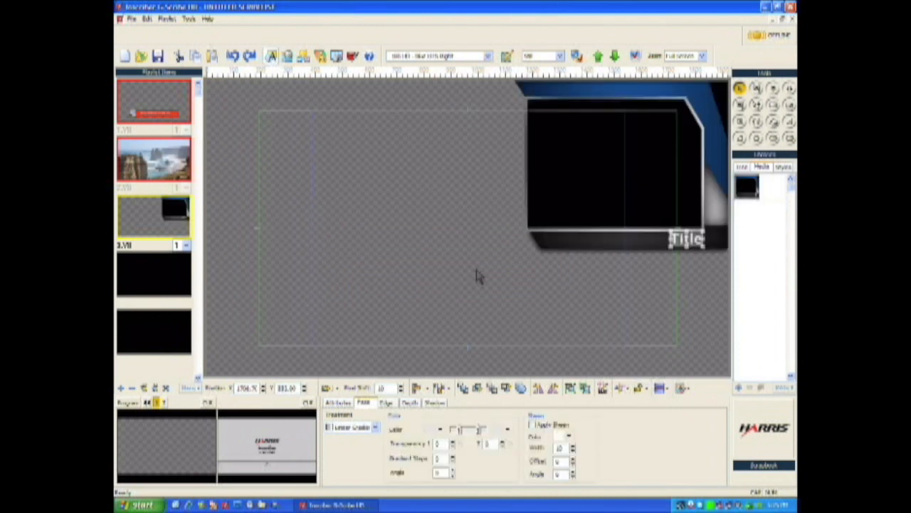
# Step: Move the over-the-shoulder graphic inside the safe-area guides and place the Title text on its blue upper strip
pyautogui.moveTo(721, 162); pyautogui.dragTo(670, 190)
pyautogui.moveTo(693, 247); pyautogui.dragTo(576, 128)
pyautogui.click(564, 125)
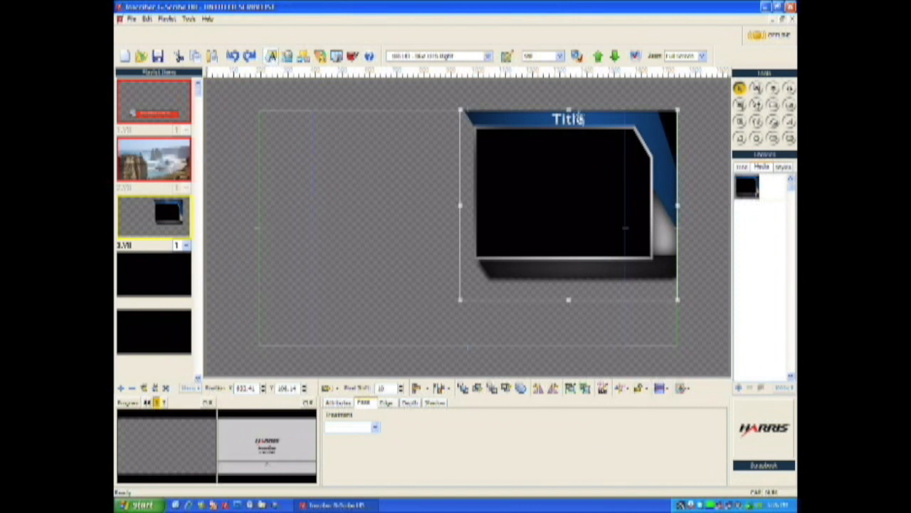
# Step: Replace the Title text on the over-the-shoulder graphic's blue strip with "VERY SIMPLE" and deselect it
pyautogui.click(574, 122)
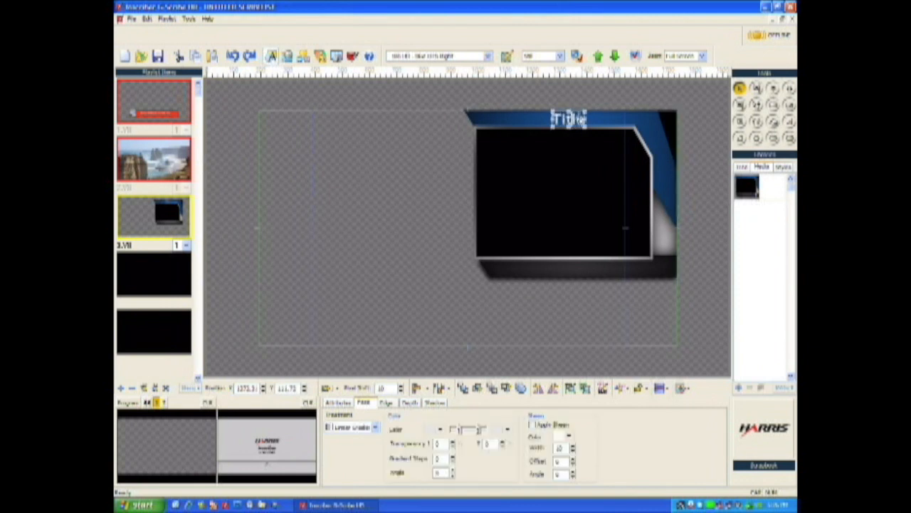
pyautogui.moveTo(553, 119); pyautogui.dragTo(570, 118)
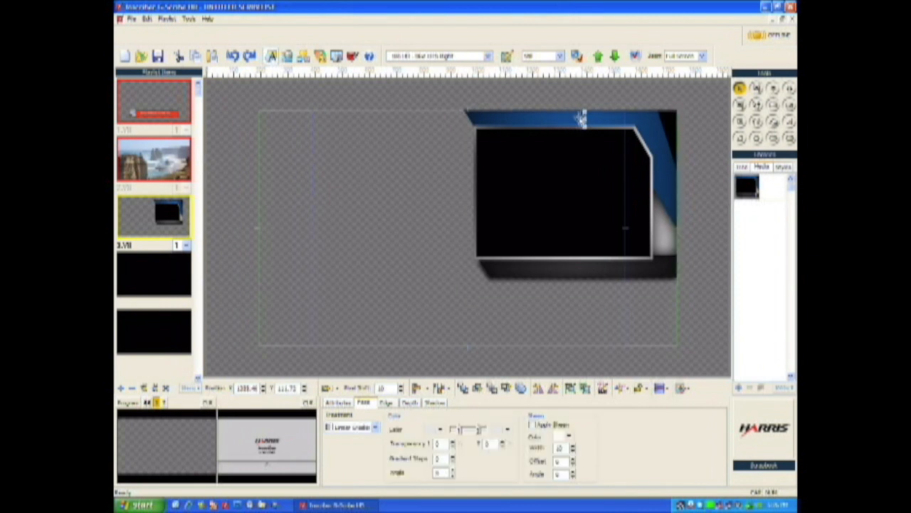
pyautogui.moveTo(582, 118); pyautogui.dragTo(491, 119)
pyautogui.moveTo(564, 120); pyautogui.dragTo(594, 119)
pyautogui.click(498, 143)
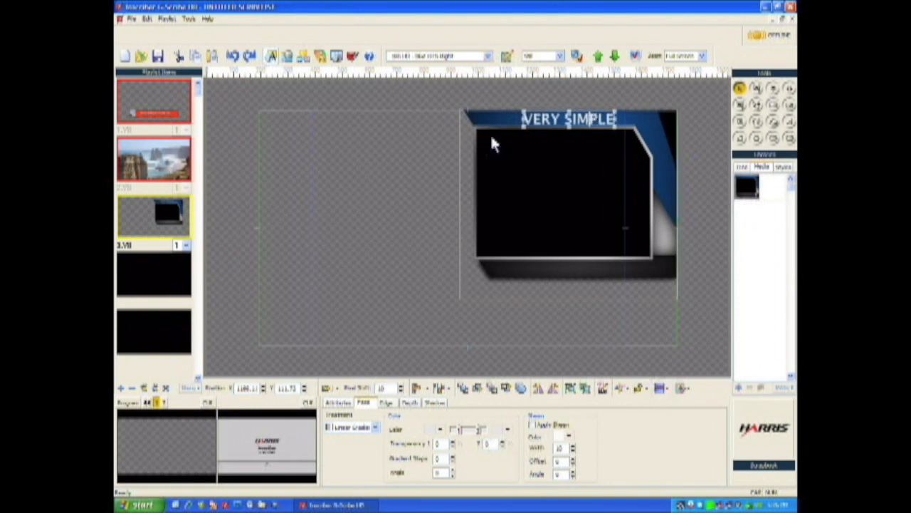
pyautogui.click(418, 138)
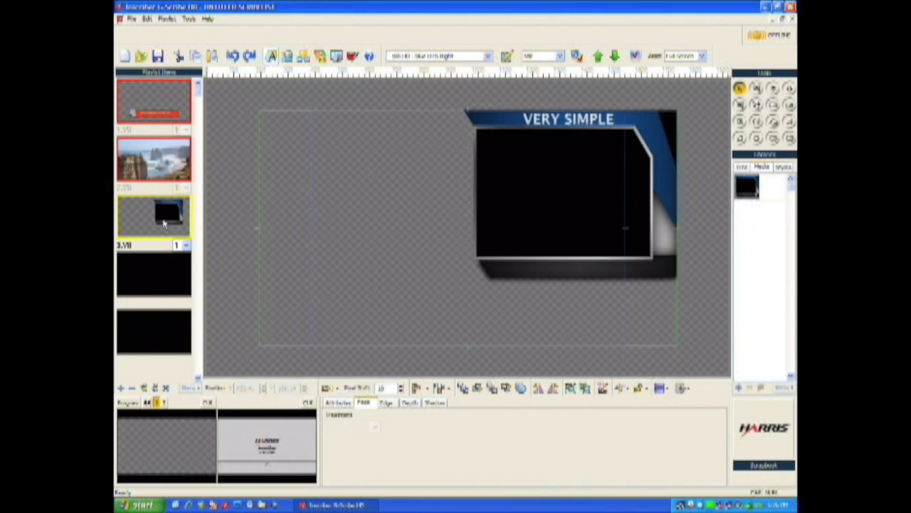
# Step: Examine the Attributes, Face, Edge, Depth and Shadow settings available for the title text
pyautogui.click(545, 121)
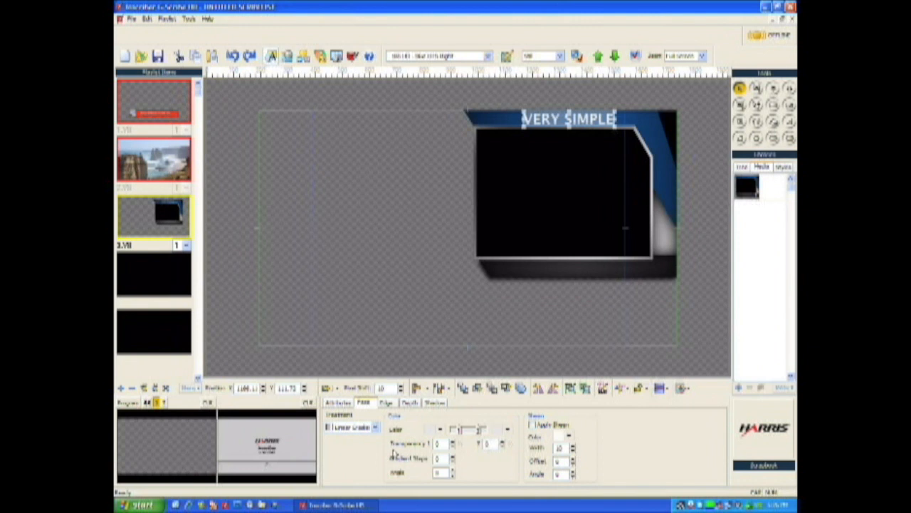
pyautogui.click(339, 403)
pyautogui.click(364, 403)
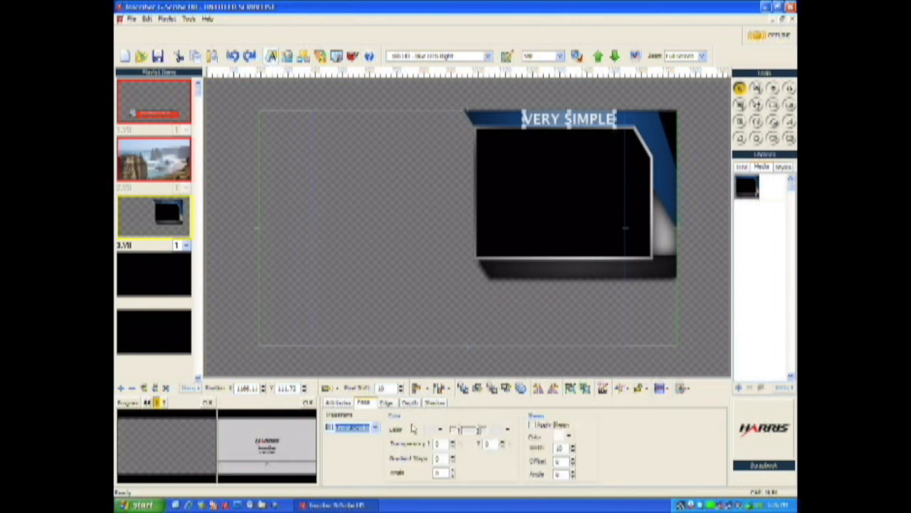
pyautogui.click(435, 403)
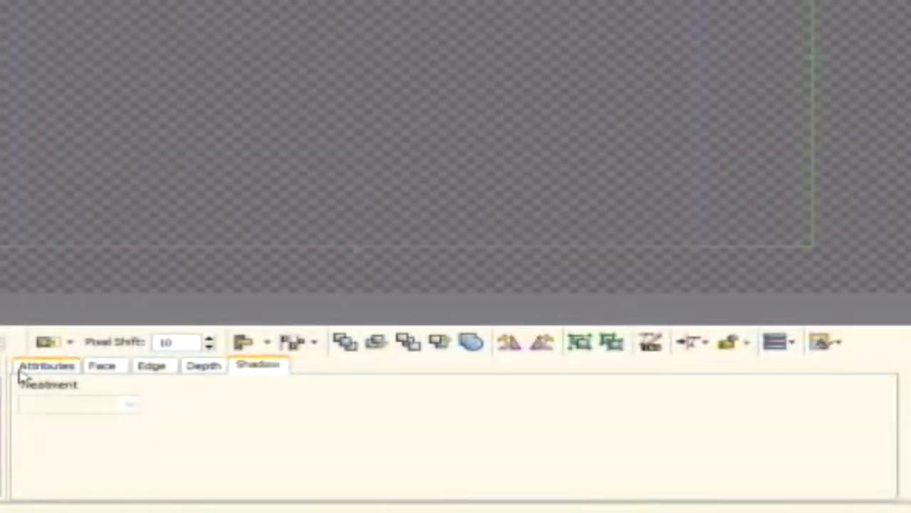
pyautogui.click(41, 371)
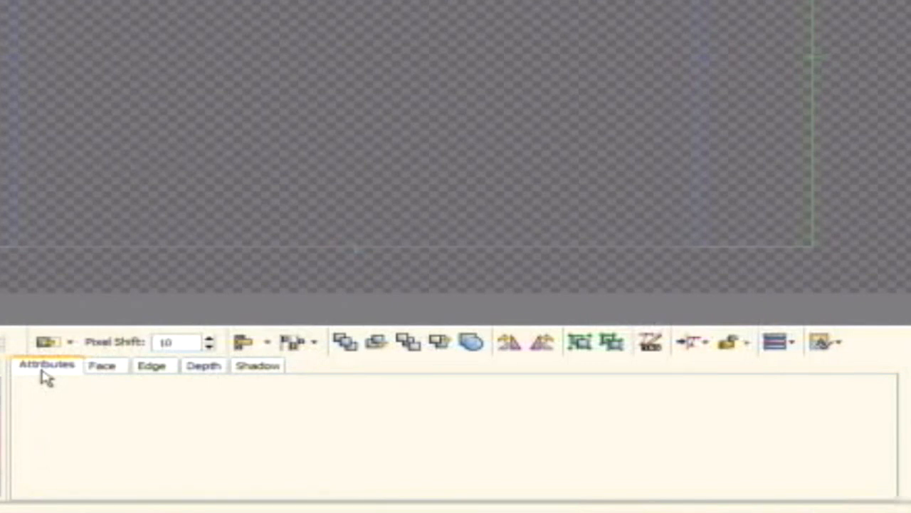
pyautogui.click(110, 376)
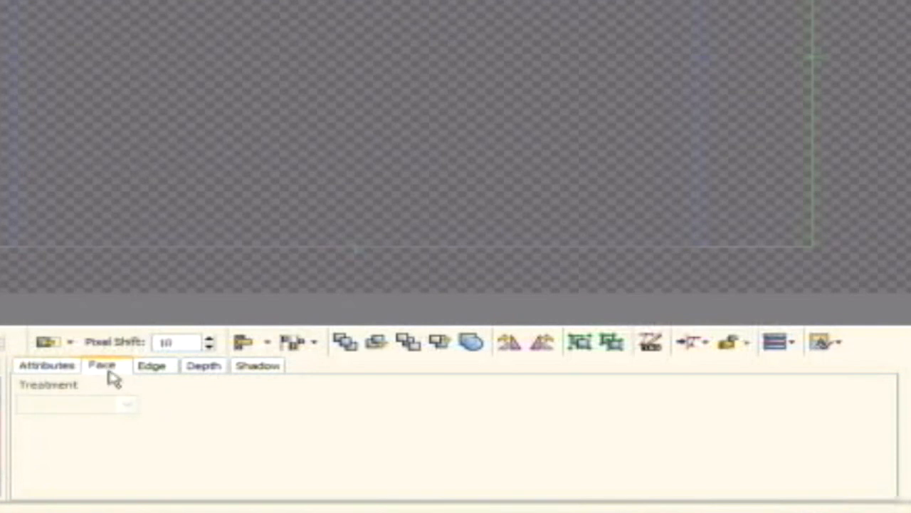
pyautogui.click(203, 373)
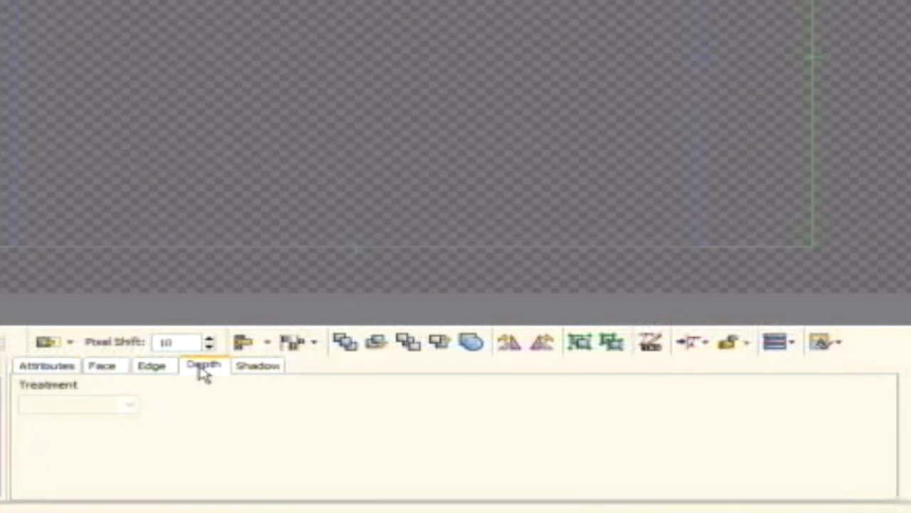
pyautogui.click(153, 367)
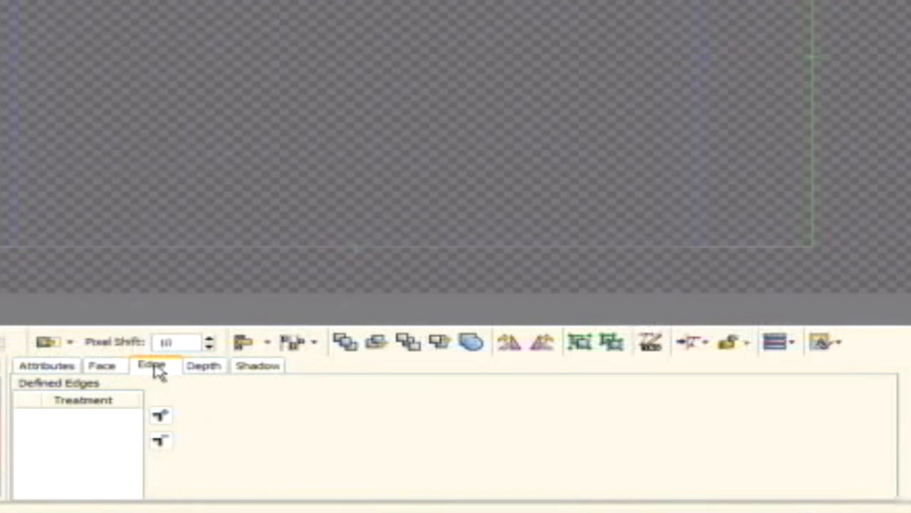
pyautogui.click(258, 367)
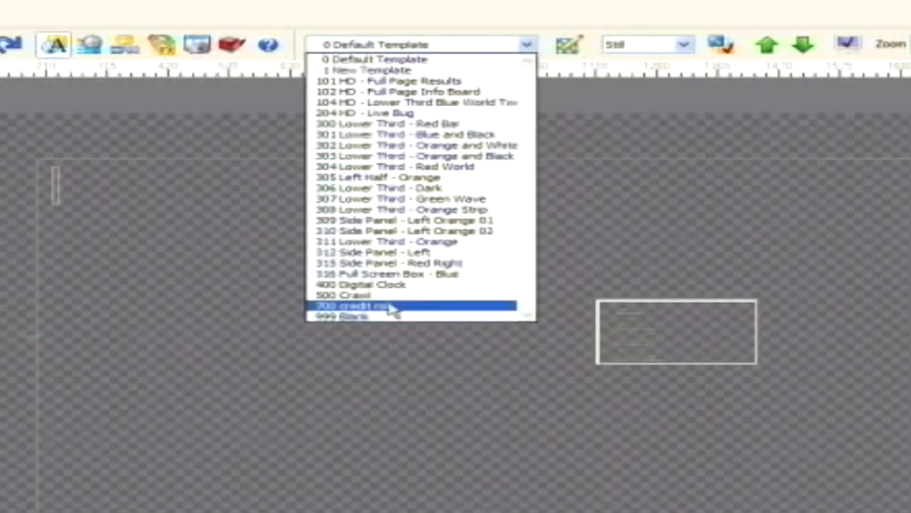
# Step: Choose the 700 credit roll template for the current page
pyautogui.click(343, 305)
pyautogui.press('Return')
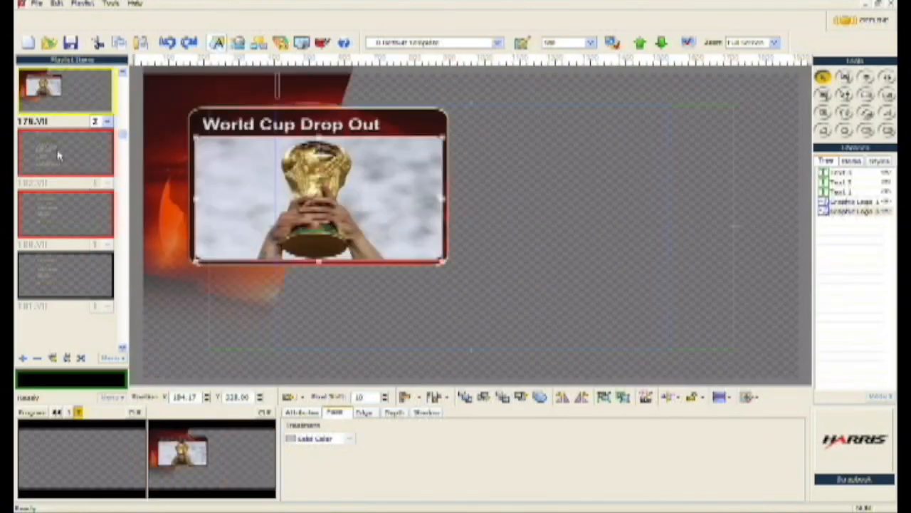
# Step: Open the Ignite News credit roll page below the World Cup Drop Out page and erase the name under the Producer heading
pyautogui.click(60, 155)
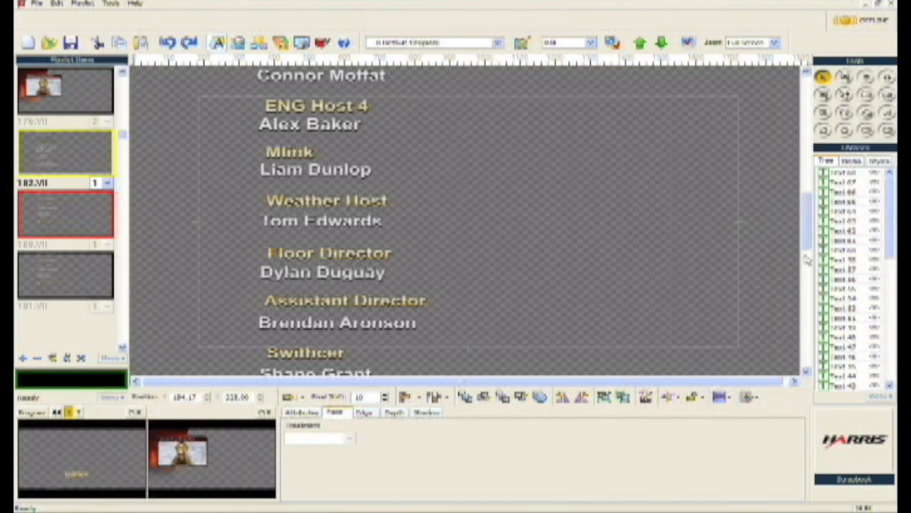
pyautogui.moveTo(807, 235); pyautogui.dragTo(800, 114)
pyautogui.moveTo(122, 135); pyautogui.dragTo(123, 134)
pyautogui.click(283, 307)
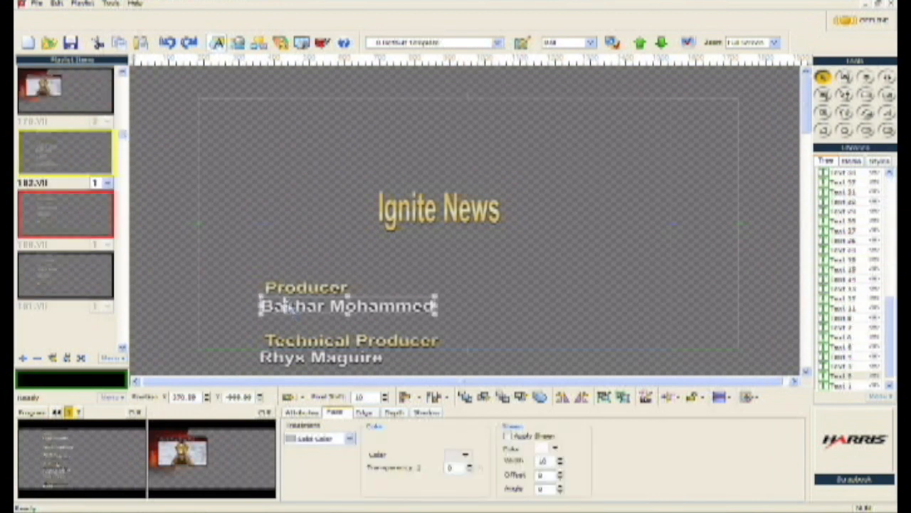
pyautogui.press('Delete')
pyautogui.press('Delete')
pyautogui.press('Delete')
pyautogui.press('Delete')
pyautogui.press('Delete')
pyautogui.press('Delete')
pyautogui.press('Delete')
pyautogui.press('Delete')
pyautogui.press('Delete')
pyautogui.press('Delete')
pyautogui.press('Delete')
pyautogui.press('Delete')
pyautogui.press('Delete')
pyautogui.press('Delete')
pyautogui.press('BackSpace')
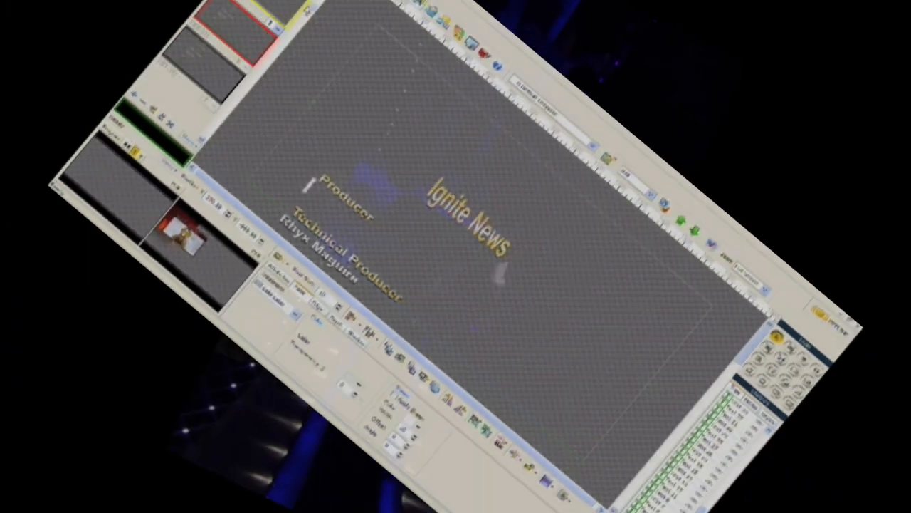